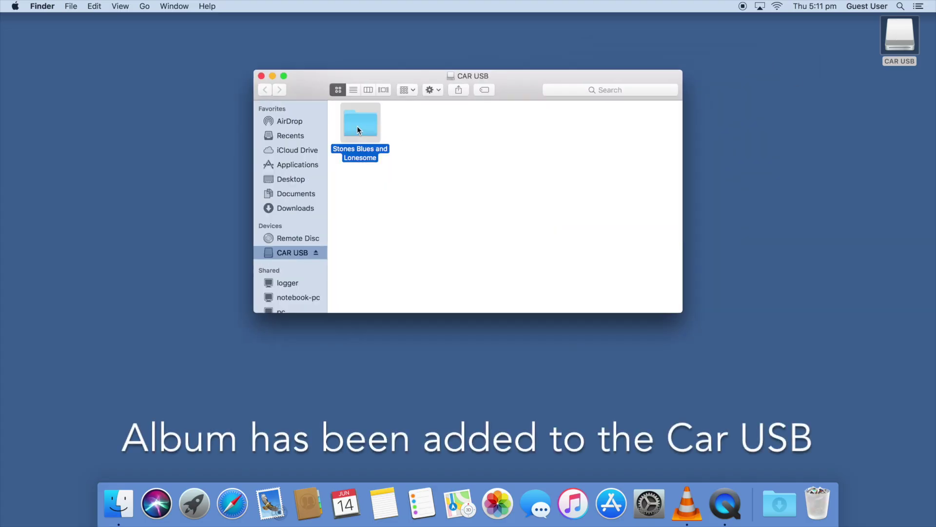
Step: View the tracks in the CAR USB Stones Blues and Lonesome folder and launch VLC
double_click(359, 130)
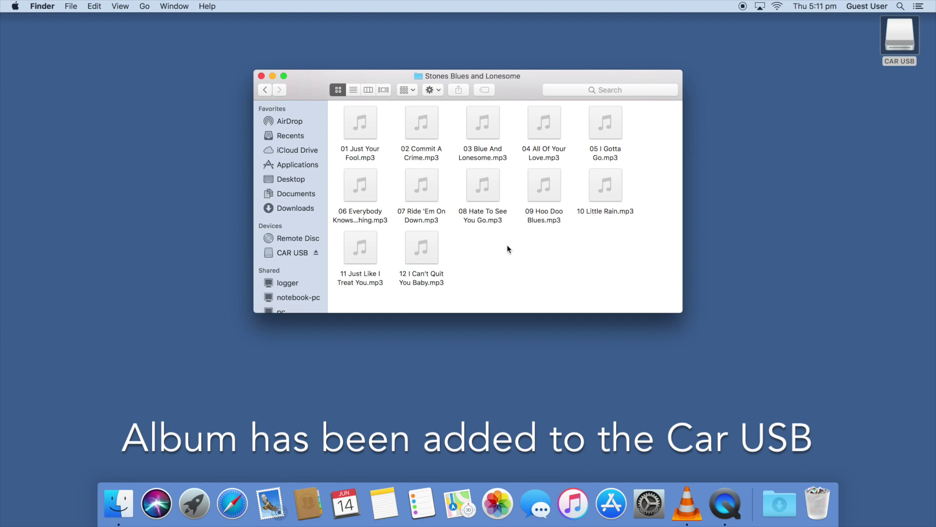
click(697, 503)
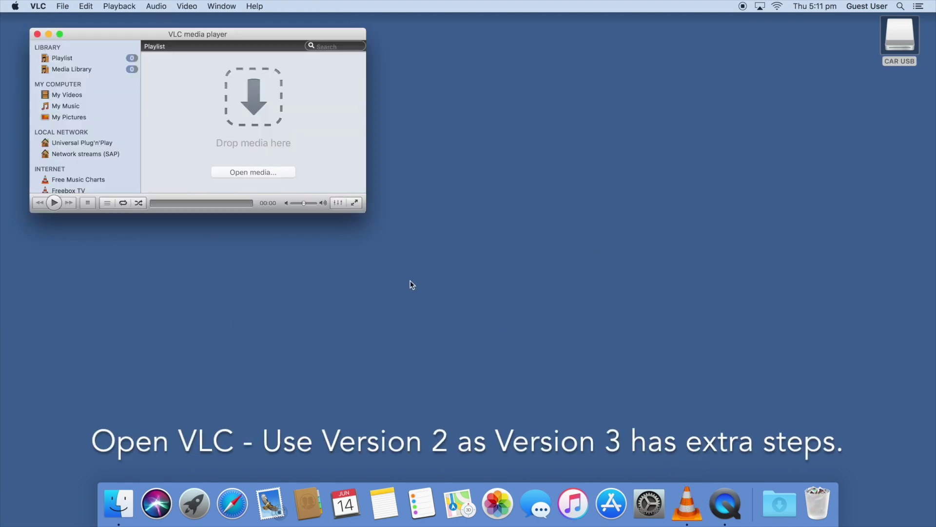
Step: Confirm VLC is version 2.0.6 in About VLC media player, then close that window
click(45, 7)
click(49, 17)
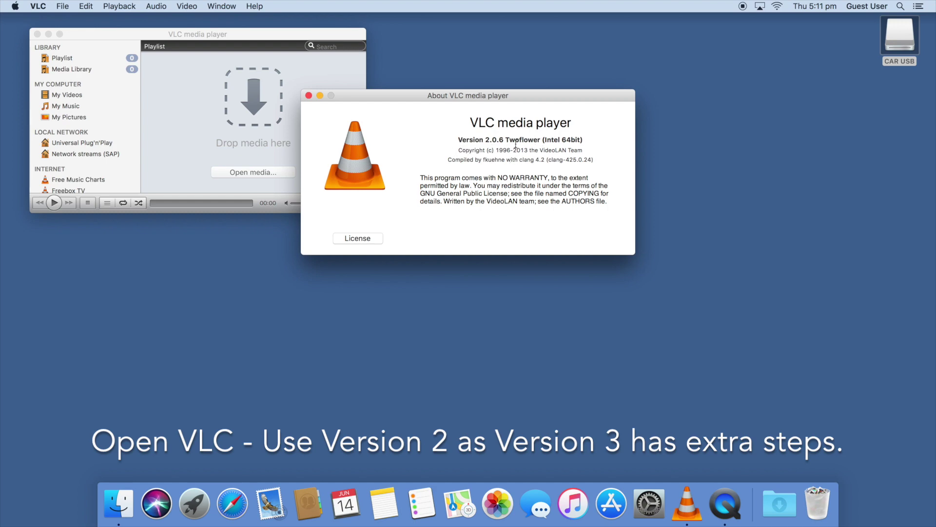
click(308, 95)
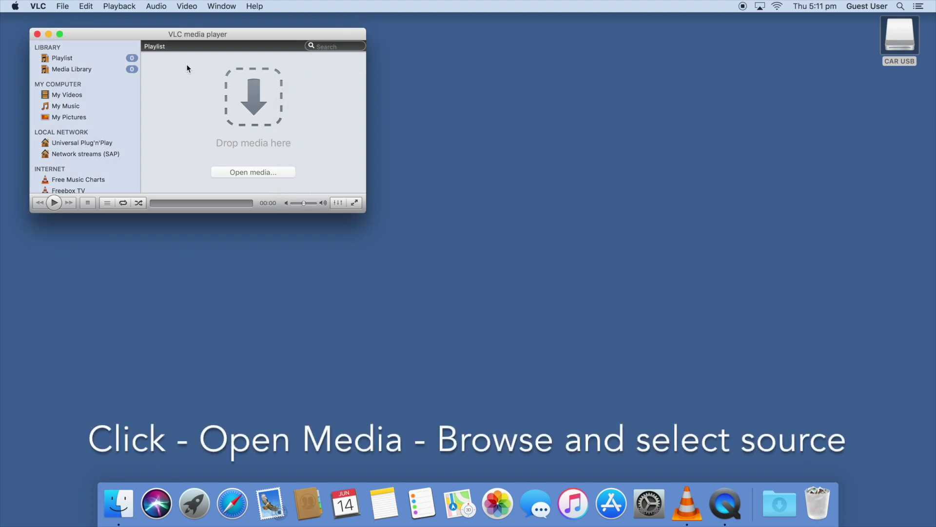
Step: Load the Stones Blues and Lonesome folder from CAR USB, listing all 12 tracks
click(272, 173)
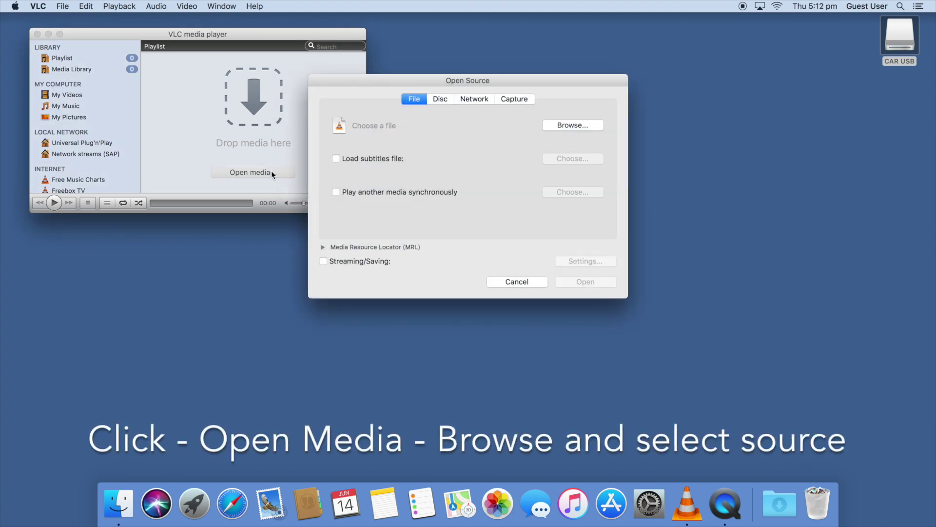
click(558, 125)
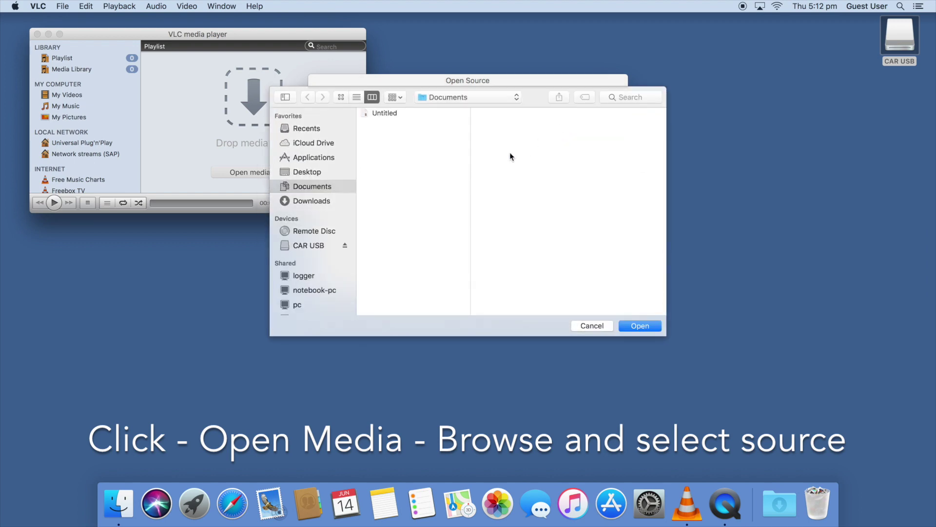
click(319, 248)
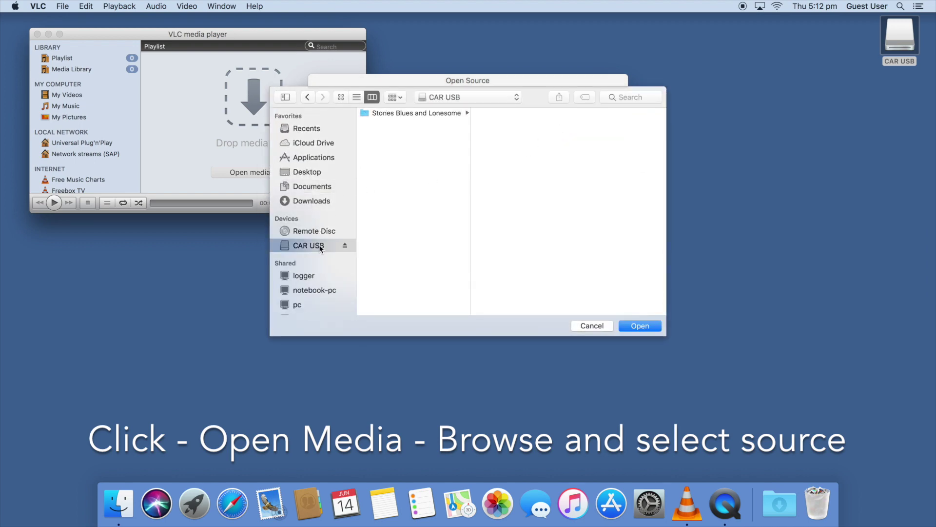
click(421, 114)
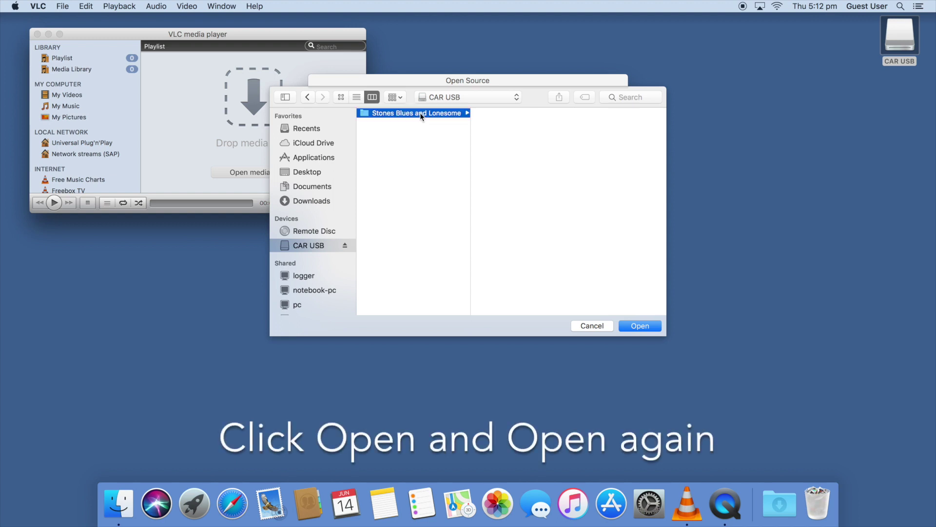
click(635, 327)
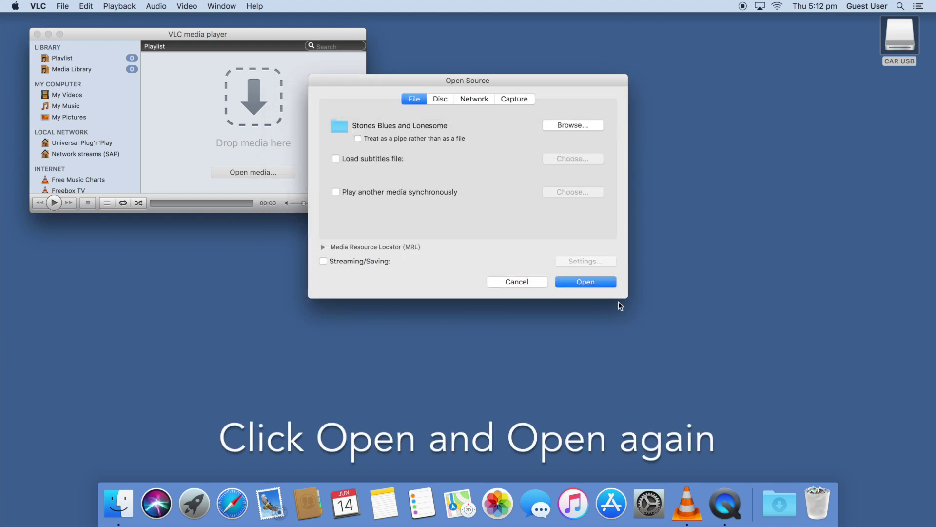
click(603, 282)
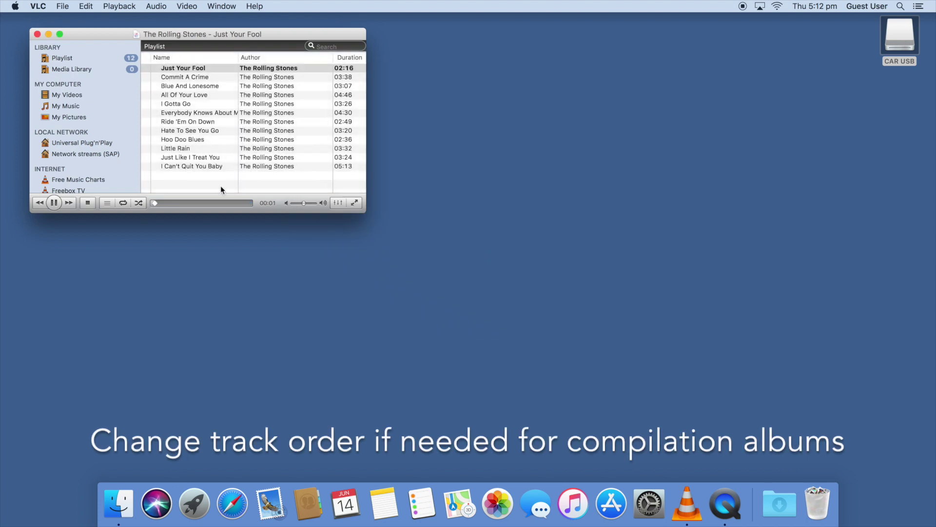
click(177, 166)
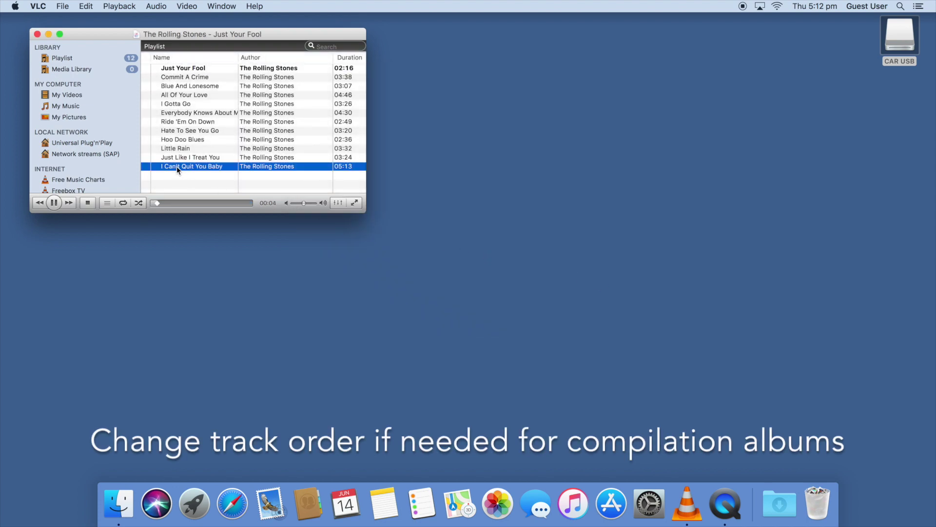
mouse_move(176, 165)
mouse_down()
mouse_move(179, 158)
mouse_move(194, 169)
mouse_up()
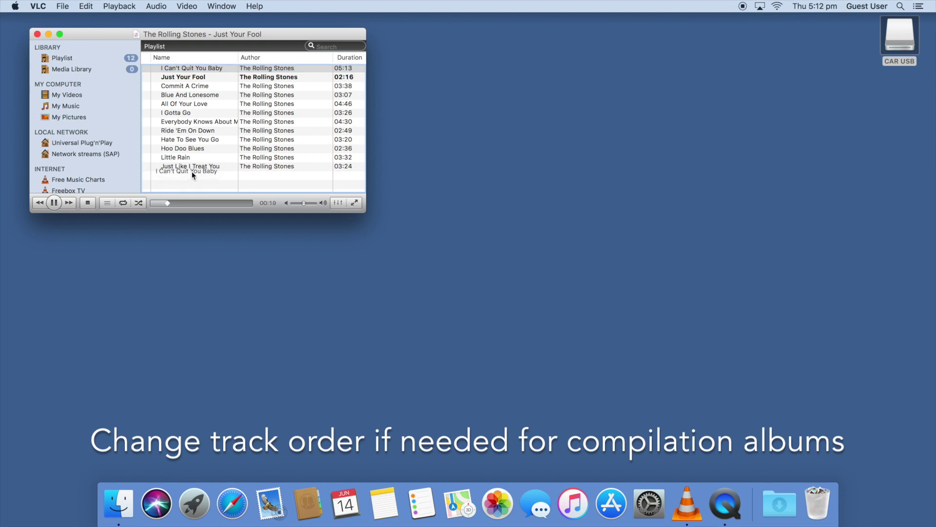
drag(193, 168, 195, 168)
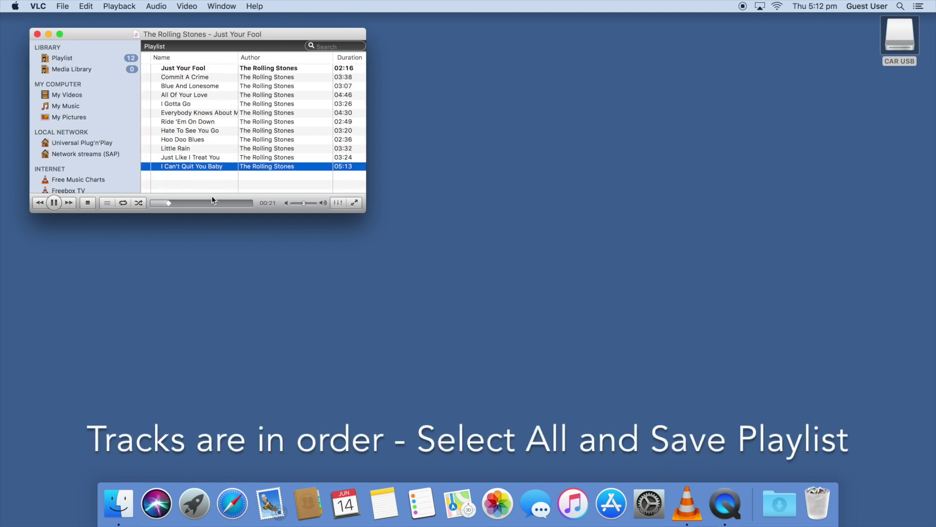
right_click(283, 180)
Step: Save all twelve tracks as Extended M3U playlist 'Stones' in the album folder
click(302, 210)
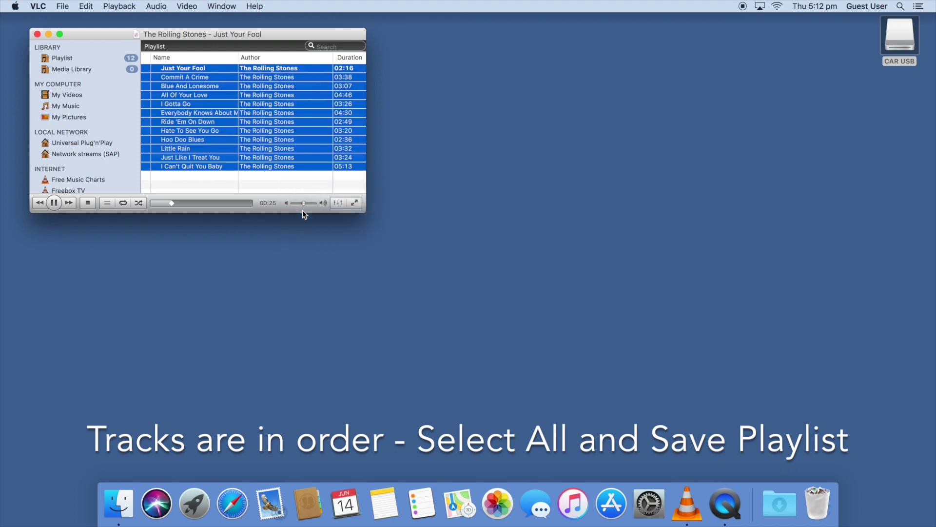
click(62, 8)
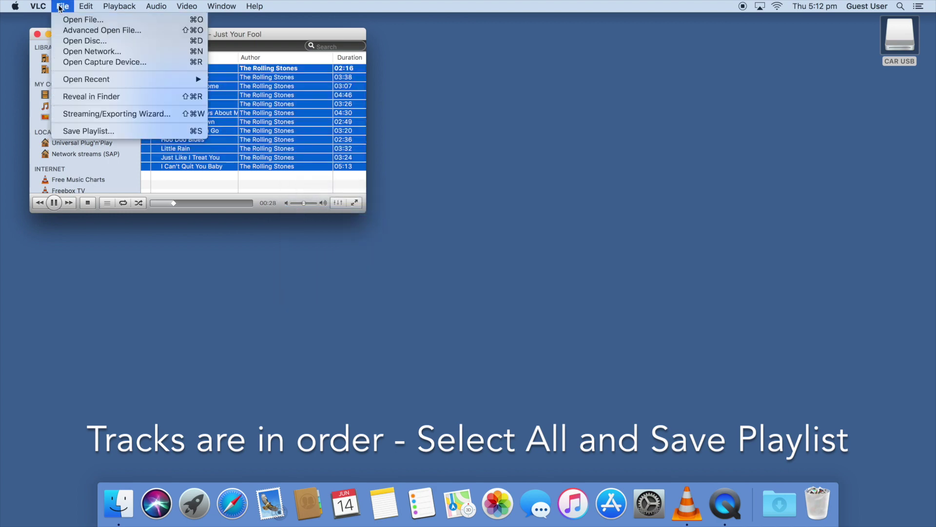
click(84, 133)
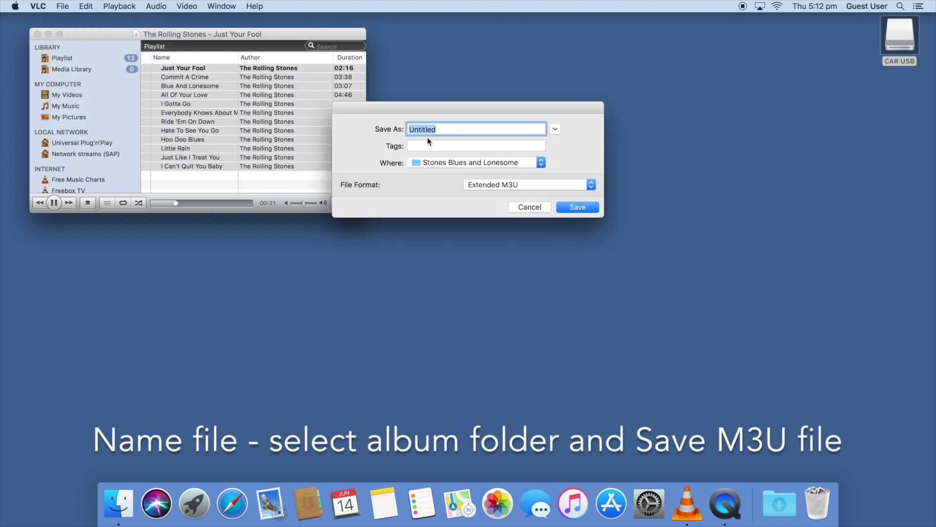
text(Ston)
text(es)
click(578, 208)
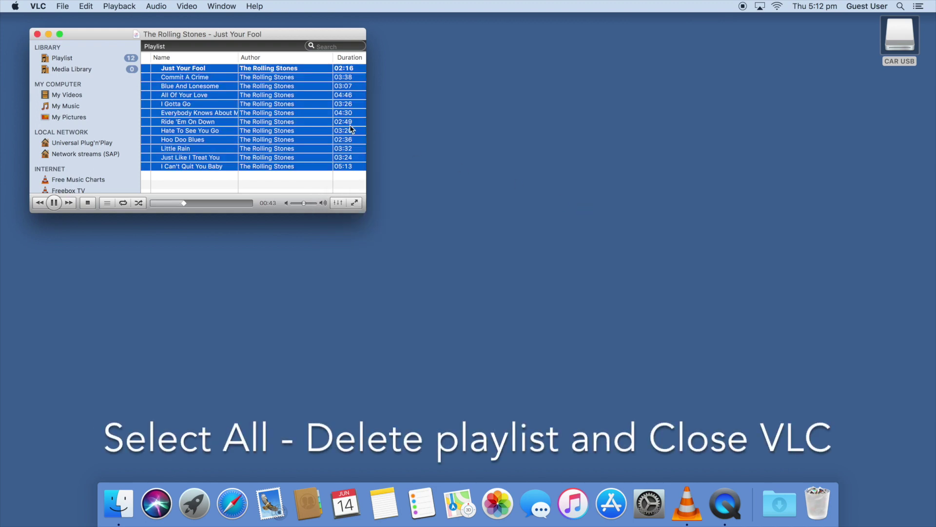
Step: Delete every track from the playlist and close the VLC window
right_click(295, 128)
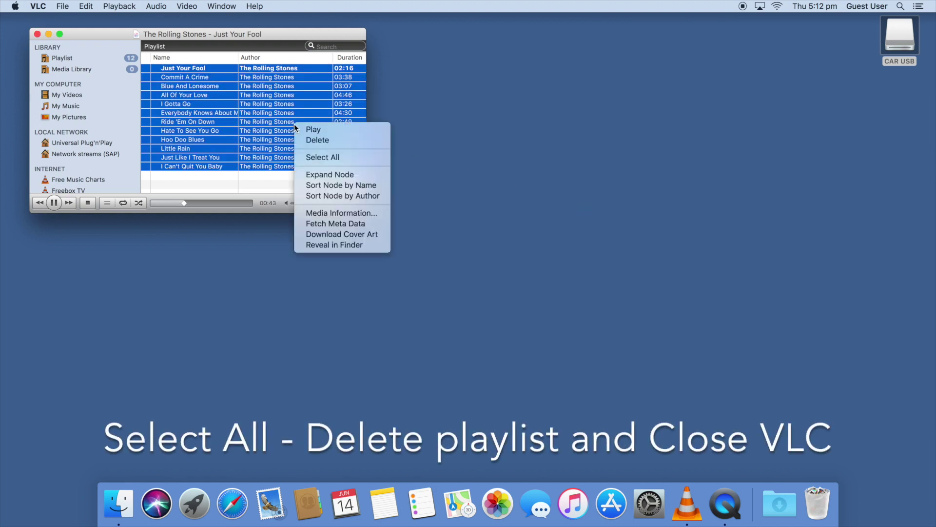
click(317, 140)
click(38, 34)
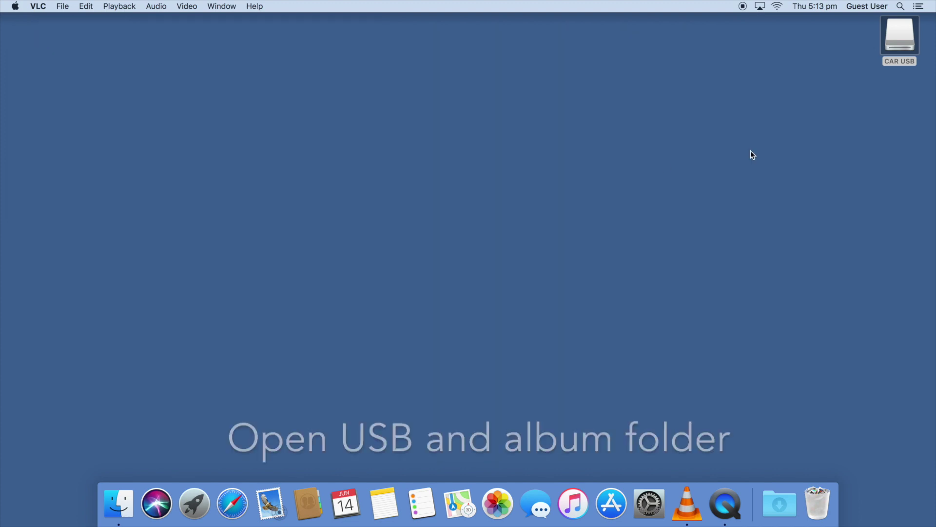
Step: Open Stones.m3u from the CAR USB album folder in TextEdit
double_click(896, 35)
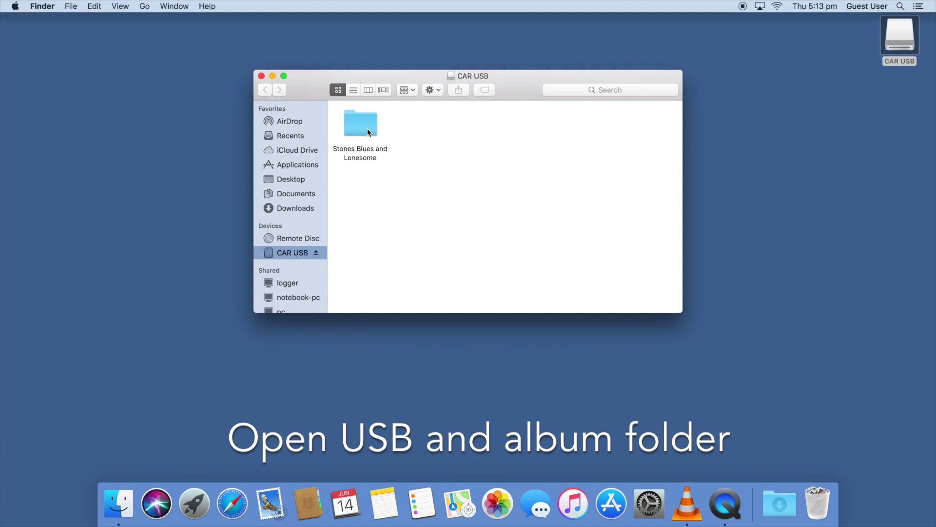
double_click(368, 128)
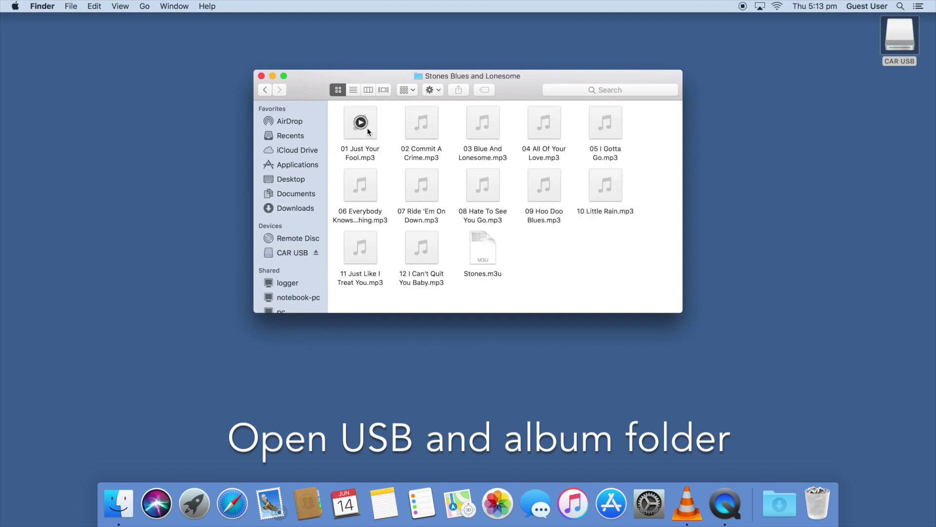
right_click(484, 254)
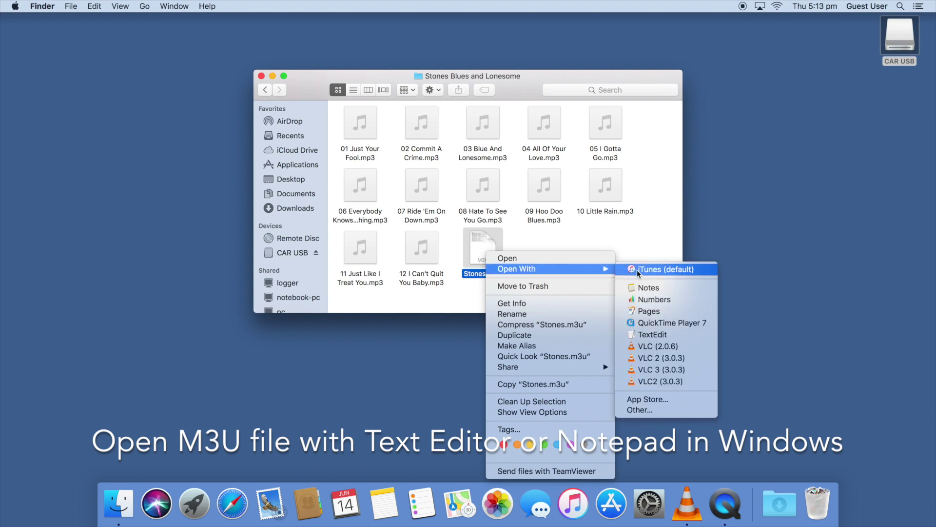
mouse_move(516, 269)
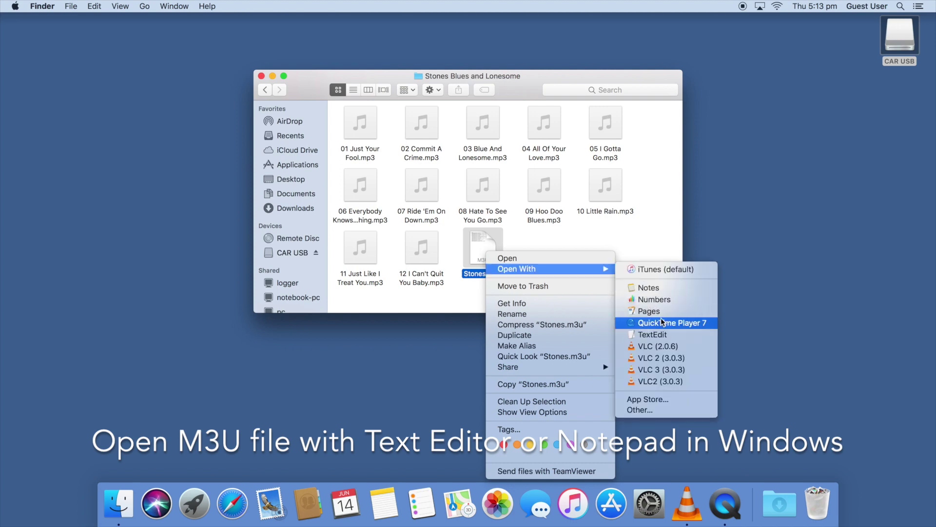
click(662, 335)
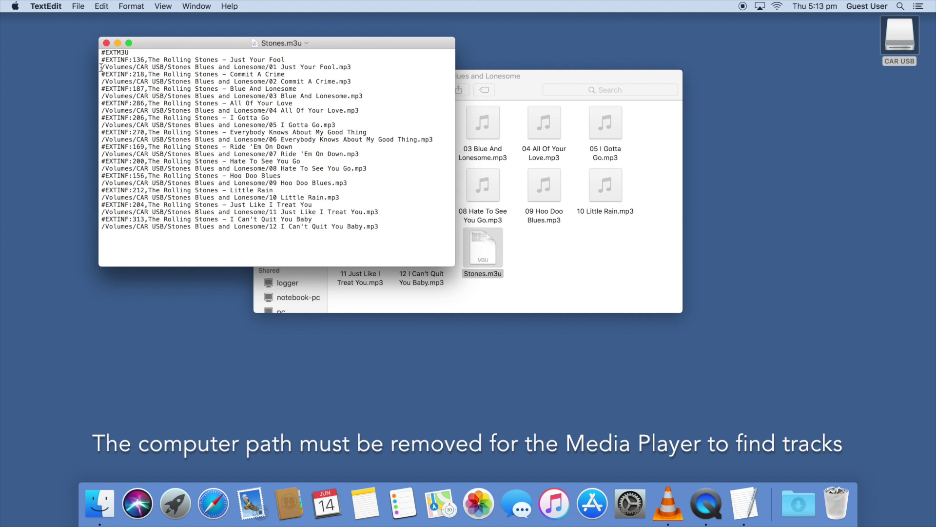
Step: Highlight the /Volumes/CAR USB/ prefix on the first track line and show find and replace
drag(102, 67, 165, 67)
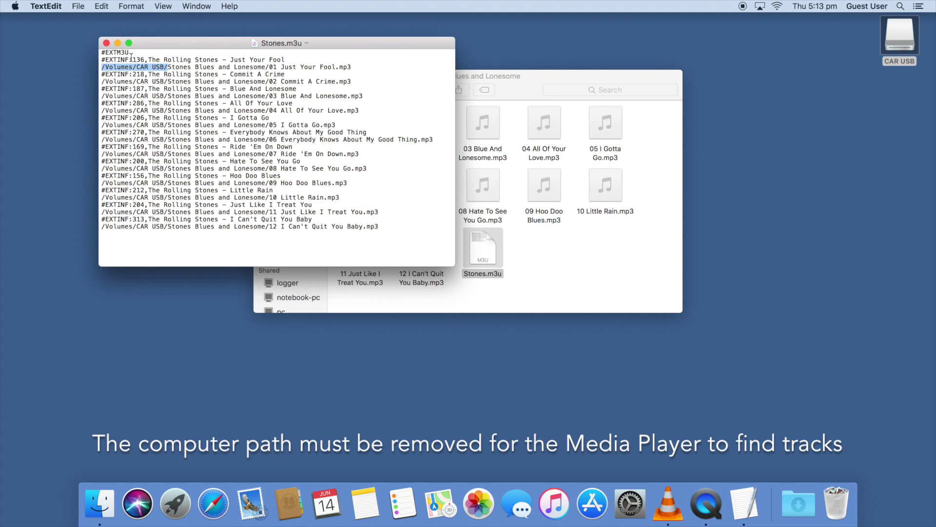
click(100, 8)
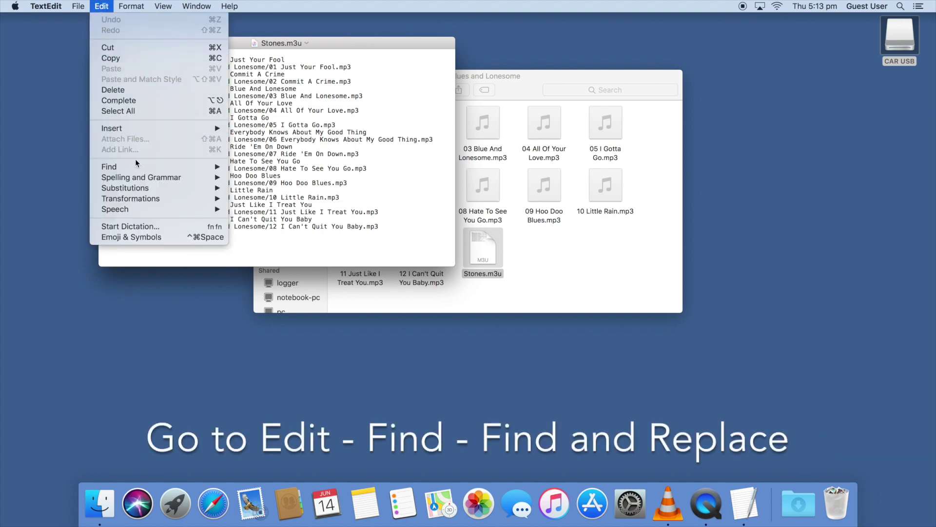
mouse_move(159, 167)
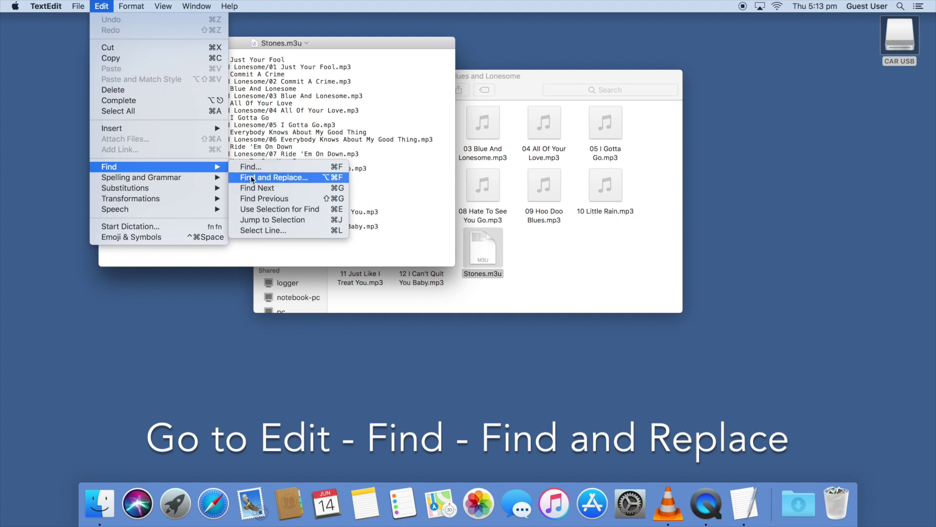
click(252, 179)
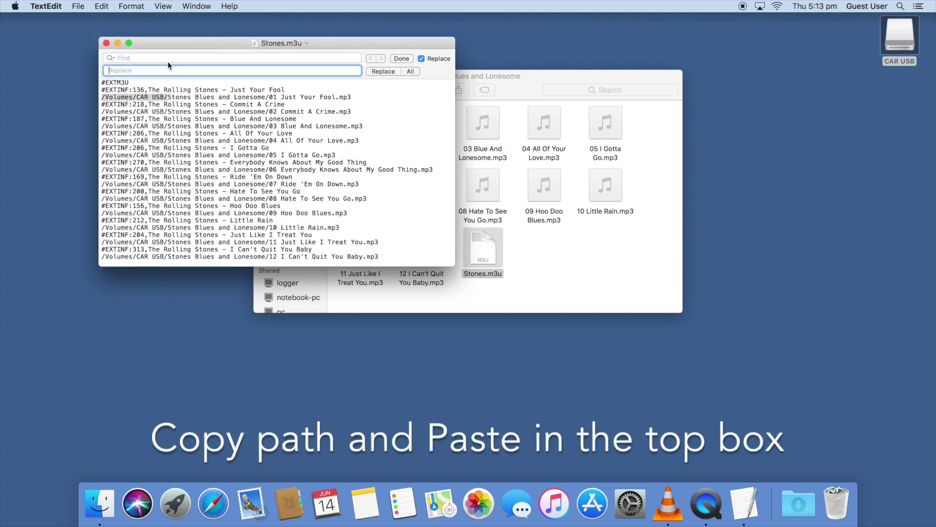
Step: Copy the /Volumes/CAR USB/ prefix from the first track line
click(167, 57)
right_click(167, 58)
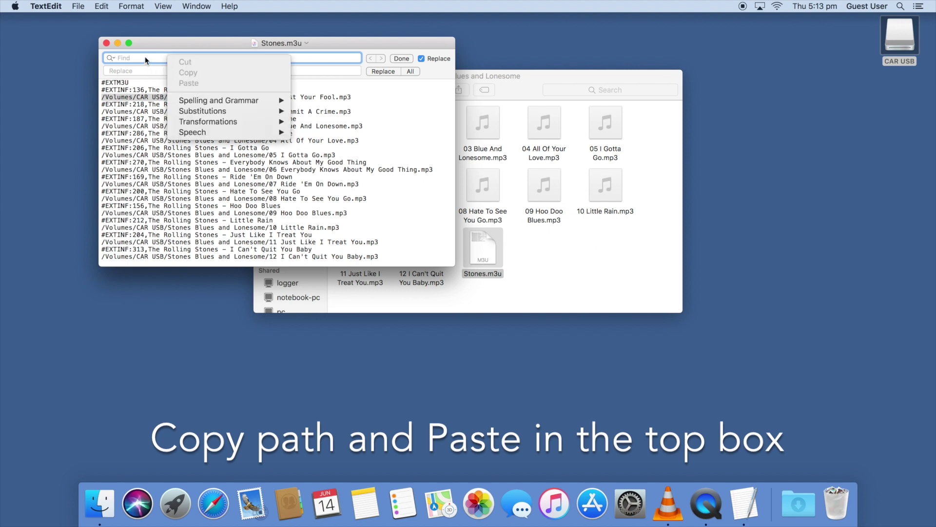
click(147, 61)
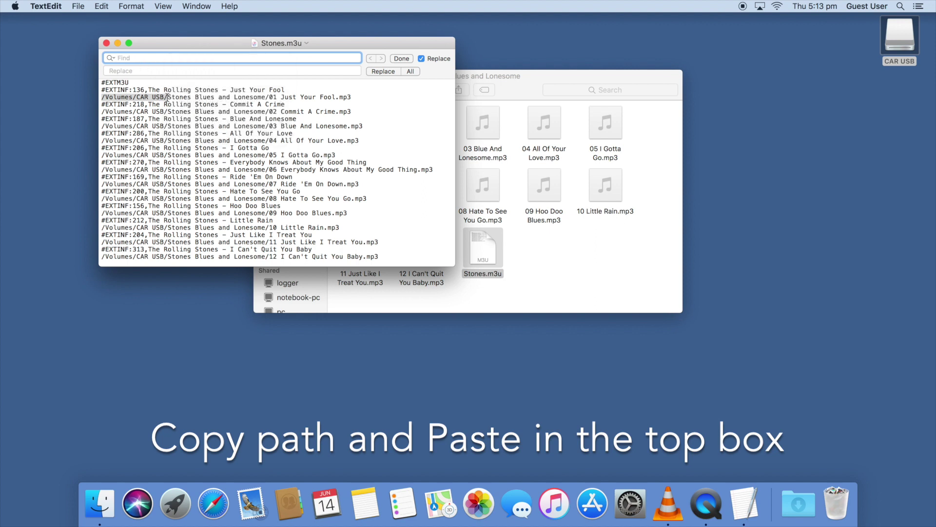
drag(167, 97, 101, 95)
key(super+c)
right_click(122, 98)
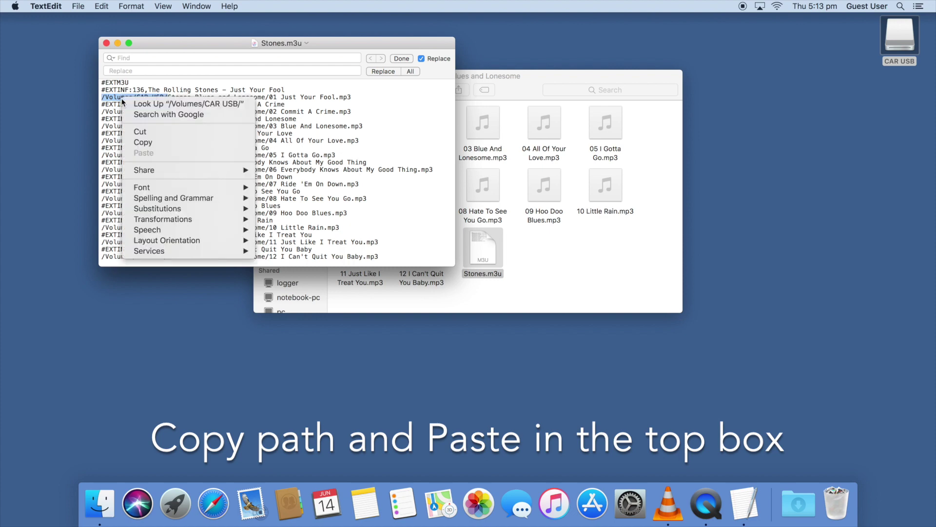
click(143, 142)
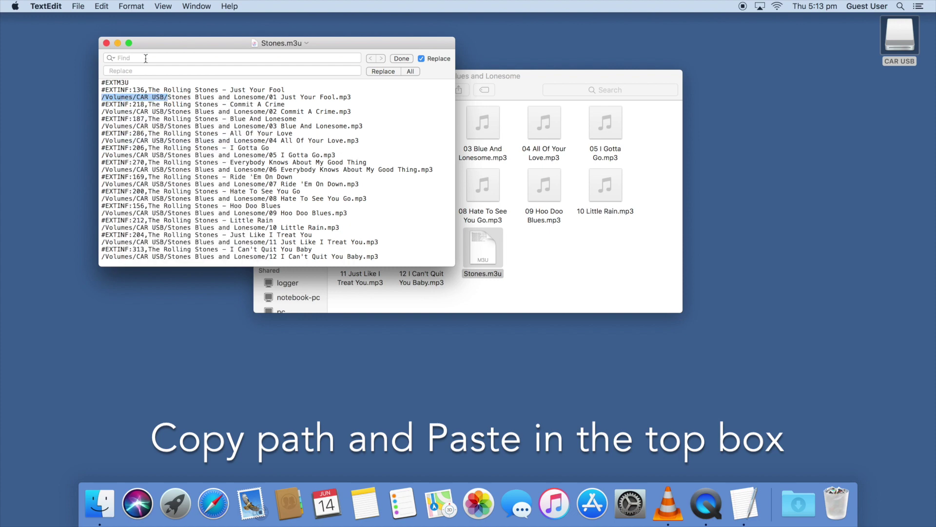
Step: Paste the prefix into Find, leave Replace empty, and remove all twelve matches
click(146, 59)
right_click(147, 59)
click(168, 83)
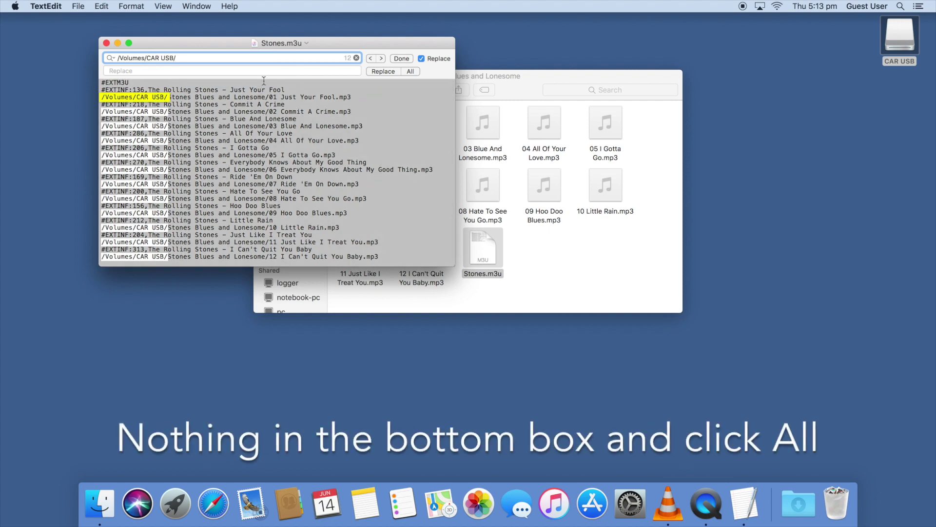
click(263, 72)
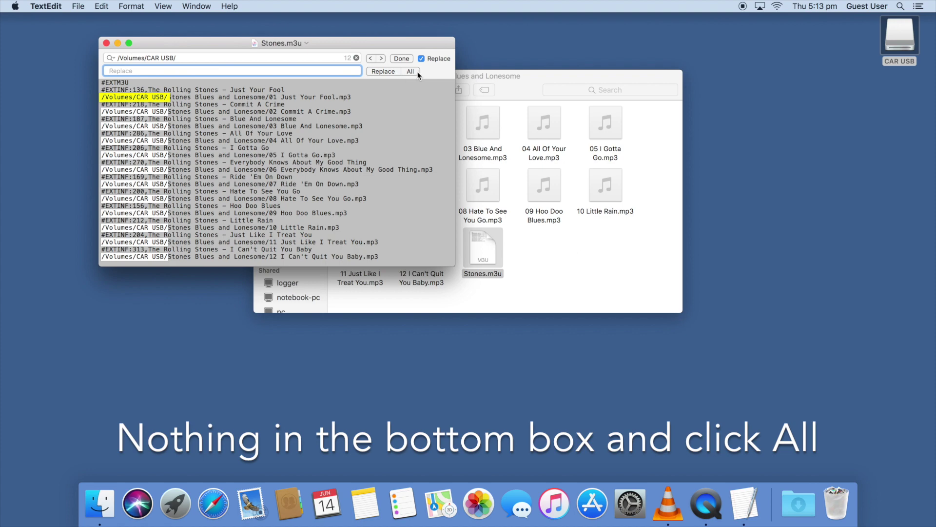
click(410, 71)
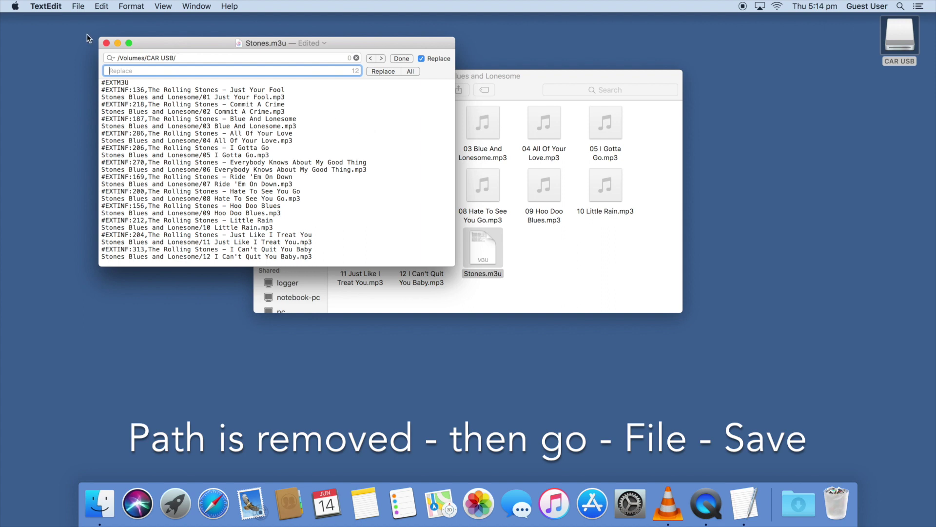
Step: Save the edited Stones.m3u and close it, accepting the version storage message
click(80, 6)
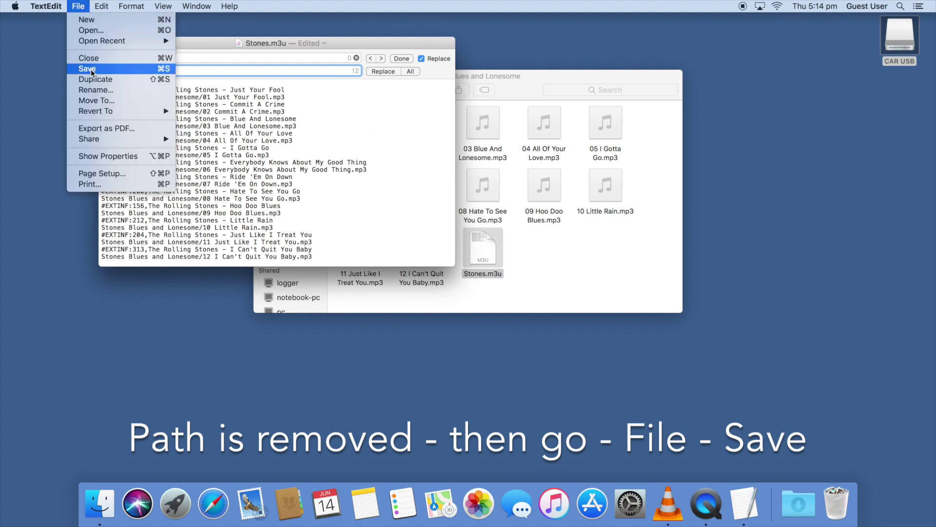
click(88, 69)
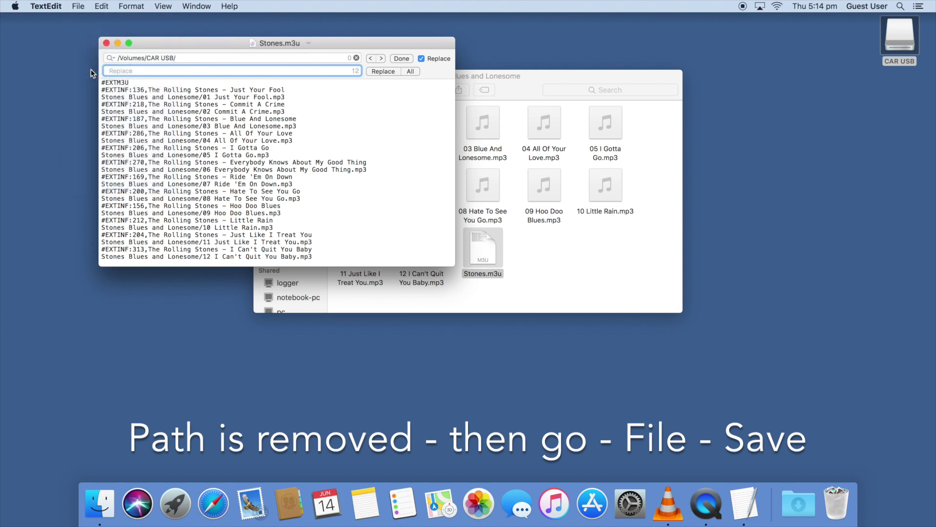
click(106, 44)
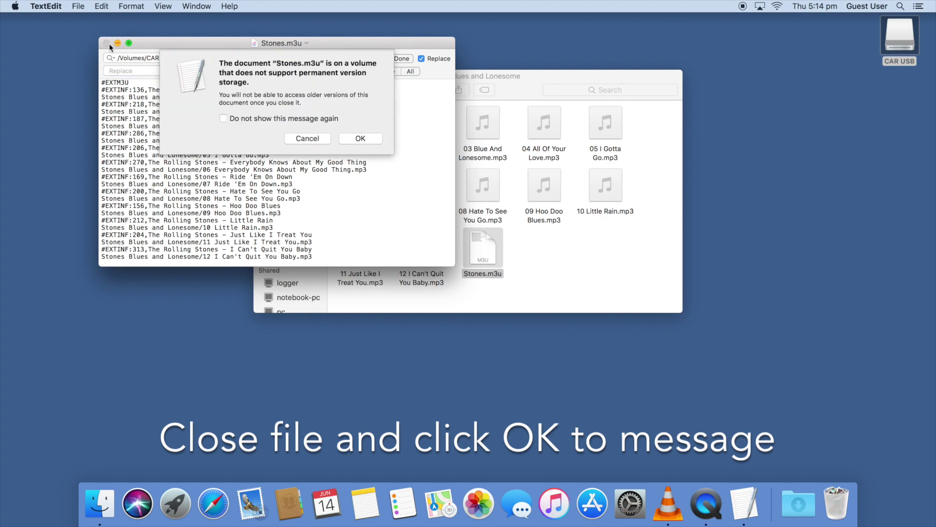
click(364, 140)
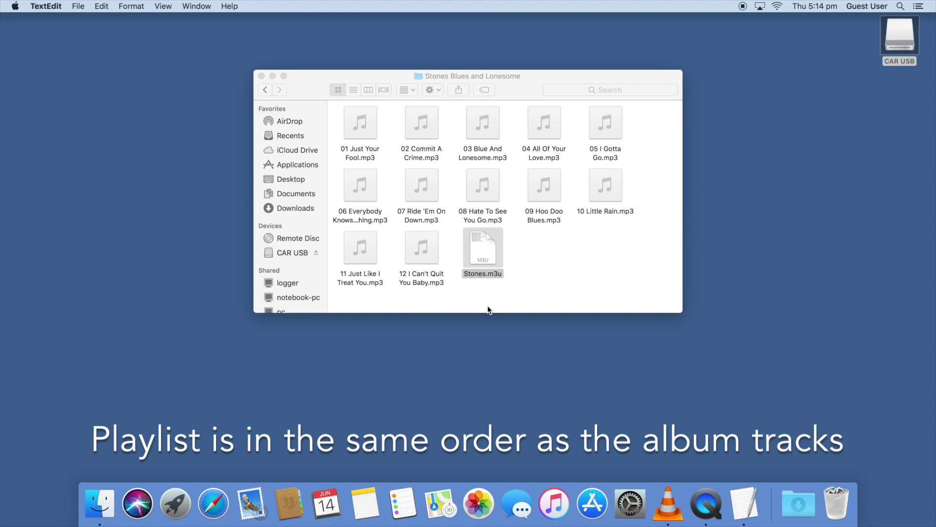
Step: Reopen Stones.m3u in TextEdit to verify track order, then close it and the album folder
right_click(484, 252)
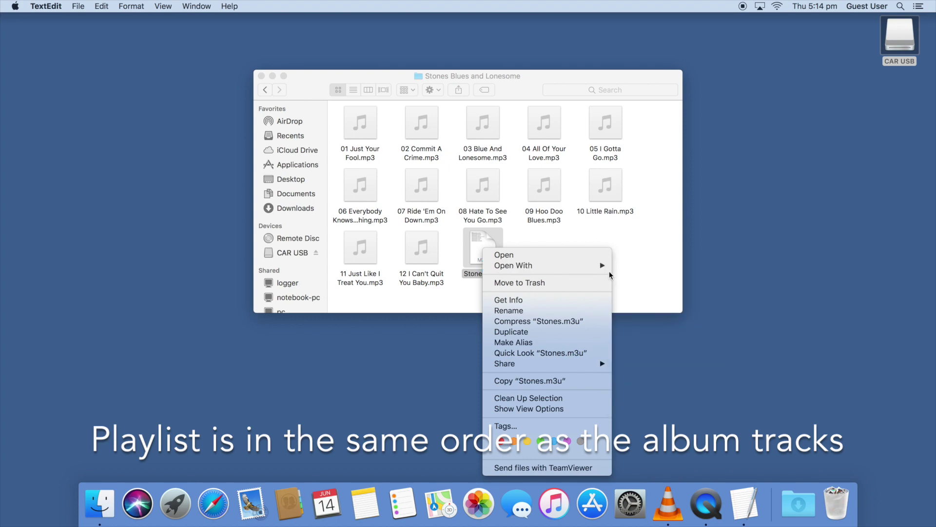
mouse_move(514, 266)
click(646, 330)
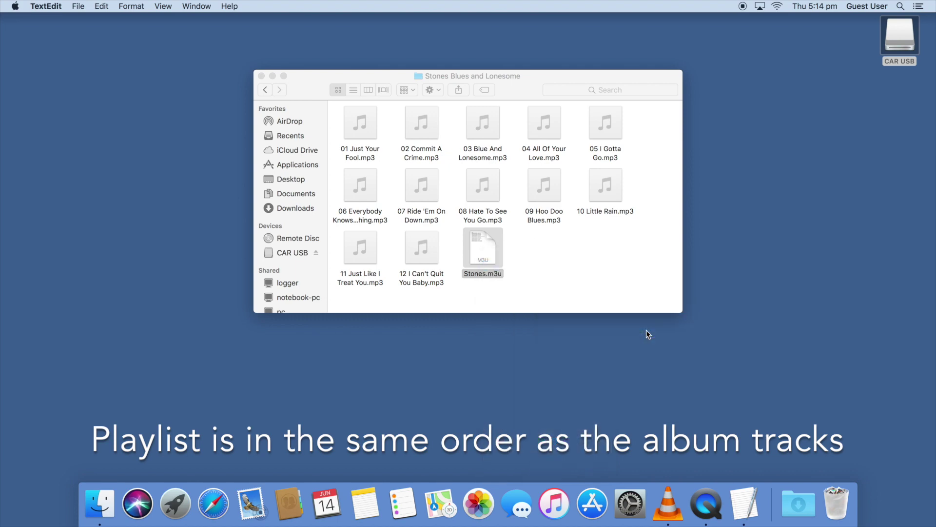
mouse_move(362, 45)
mouse_down()
mouse_move(438, 256)
mouse_move(501, 300)
mouse_up()
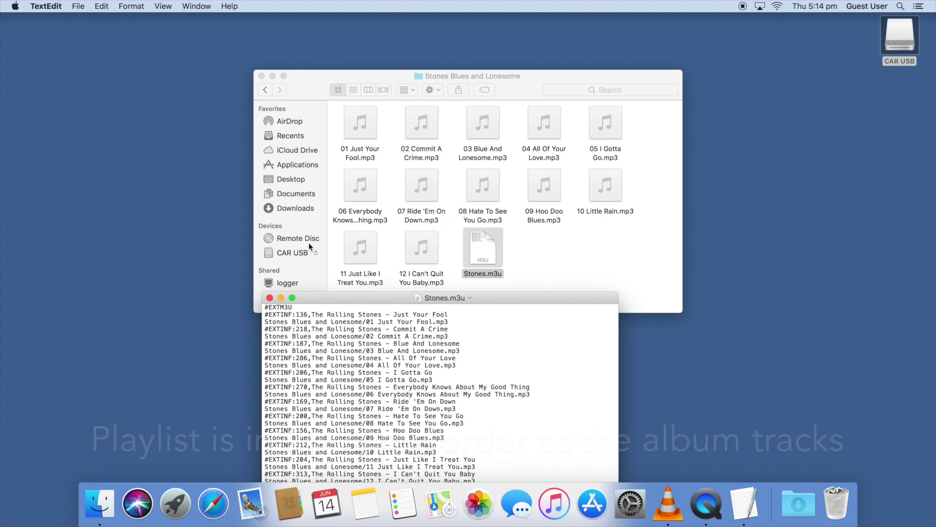
click(269, 298)
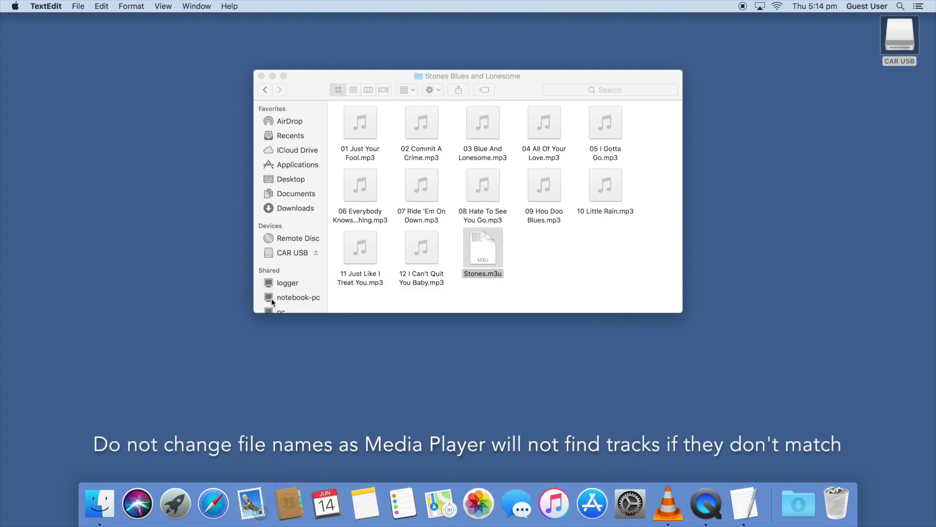
click(261, 77)
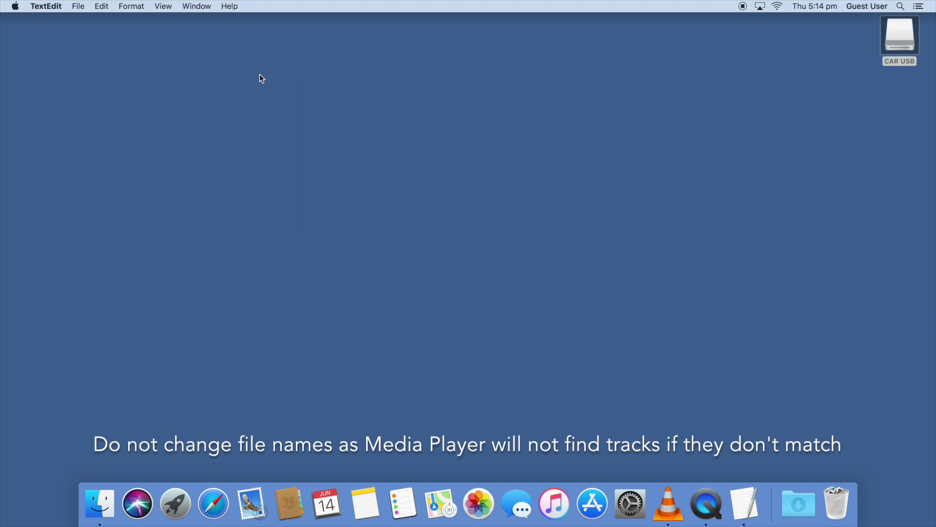